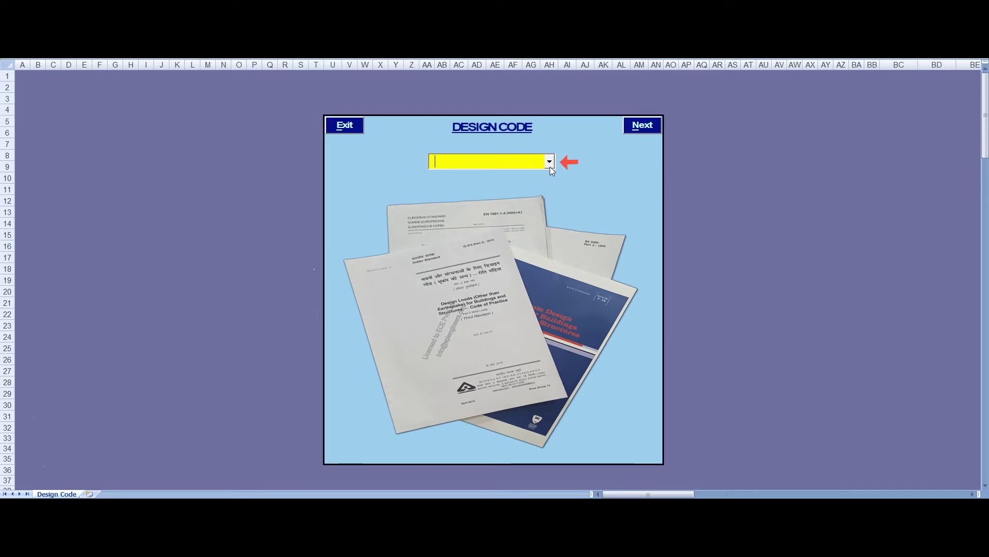
Step: Choose IS 875 (Part 3):2015 as the design code and proceed to the building input form
left_click(549, 166)
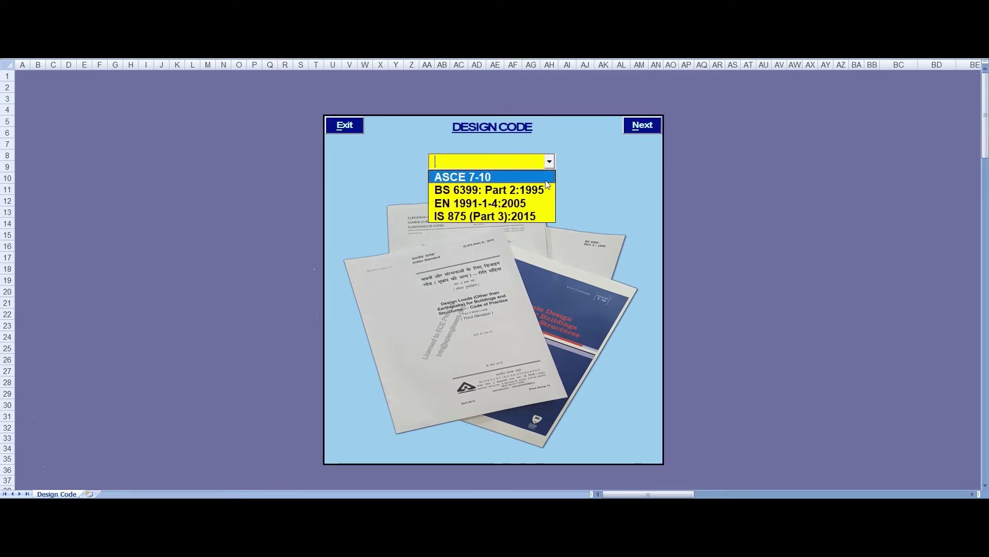
left_click(534, 216)
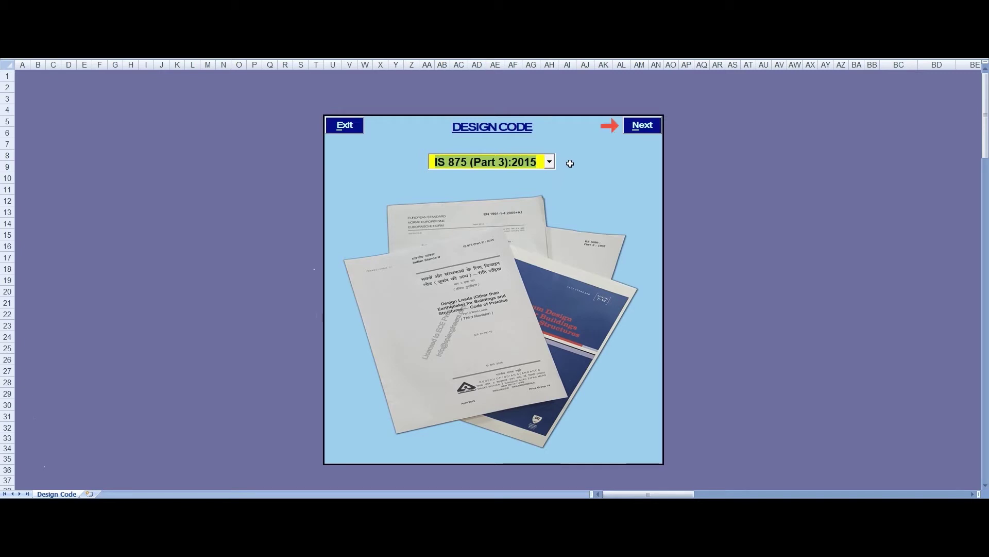
left_click(643, 129)
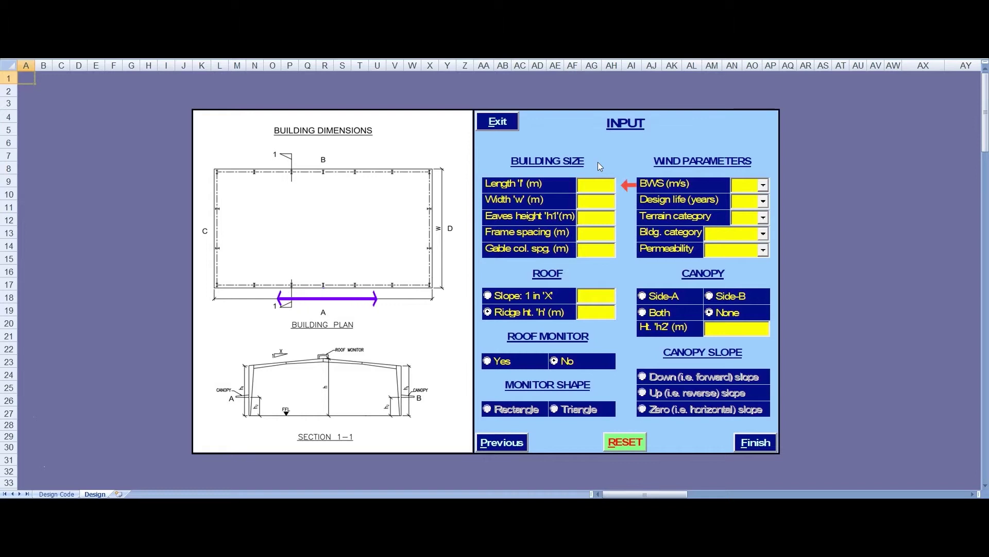
Step: Enter the building size: length 150 m, width 100 m, eaves height 12.5 m, frame spacing 7.5 m, gable column spacing 6.5 m
left_click(594, 187)
type("150")
left_click(598, 202)
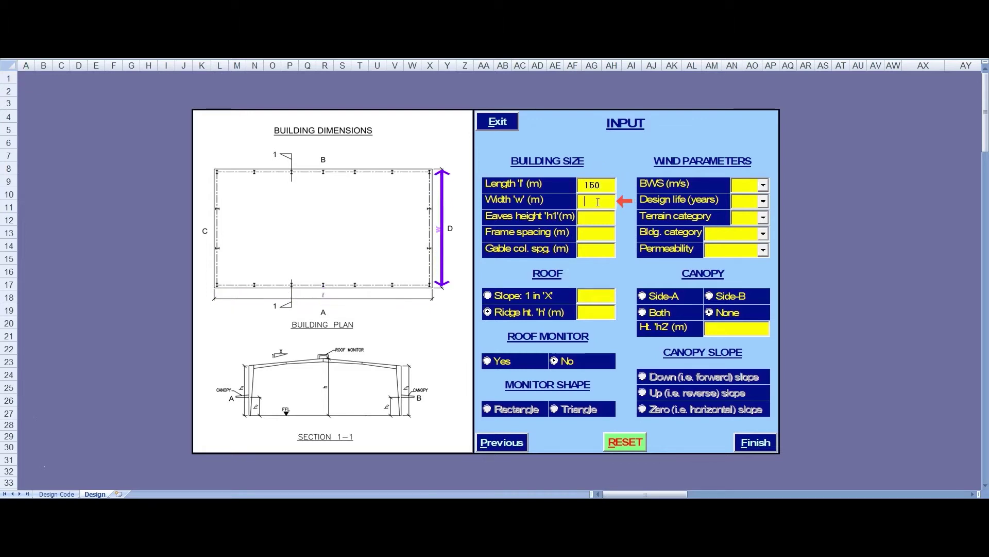
type("100")
key("Tab")
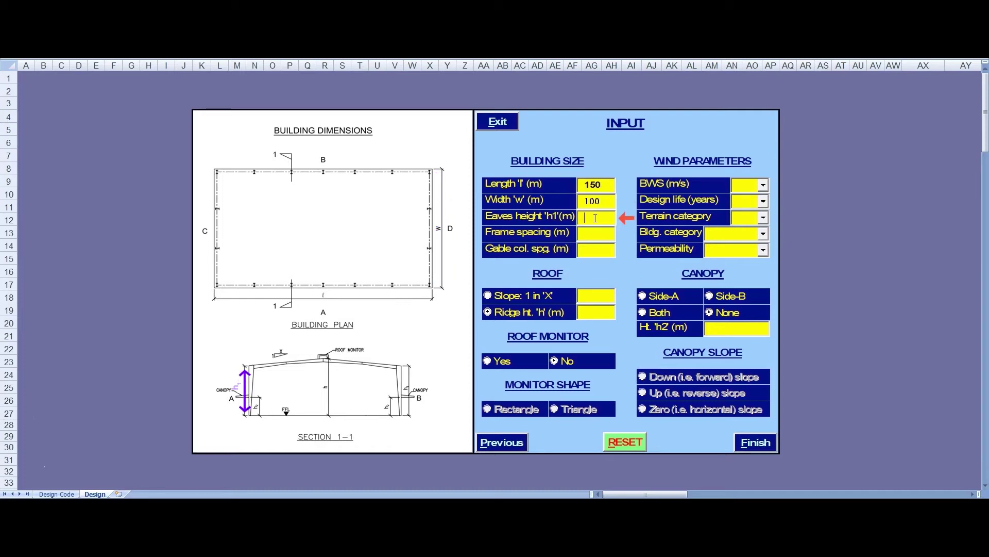
type("12.5")
left_click(595, 234)
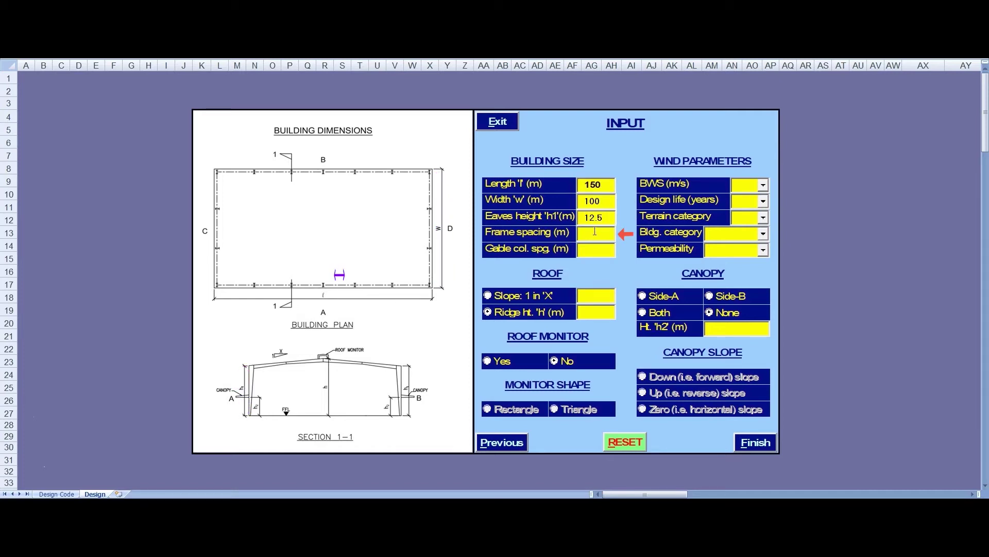
type("7.")
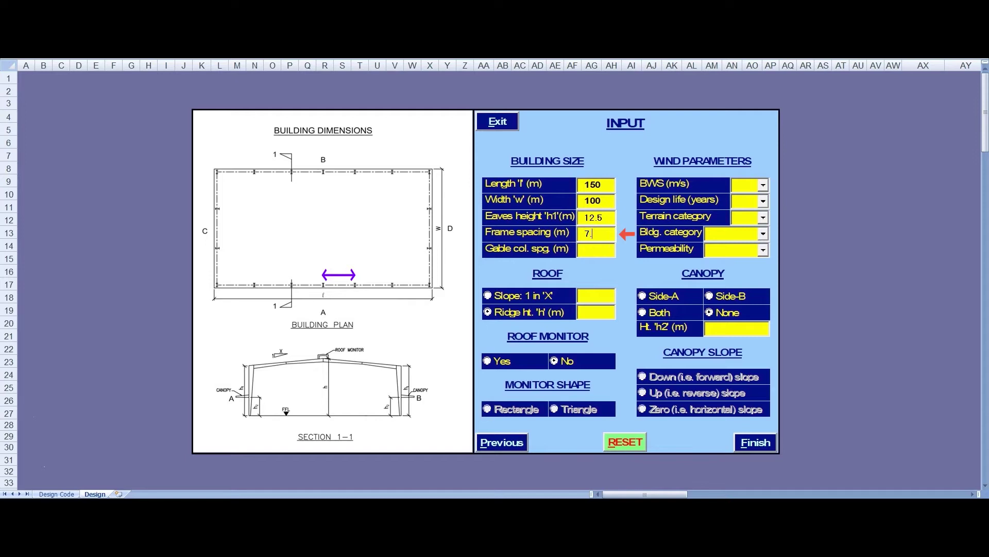
type("5")
key("Tab")
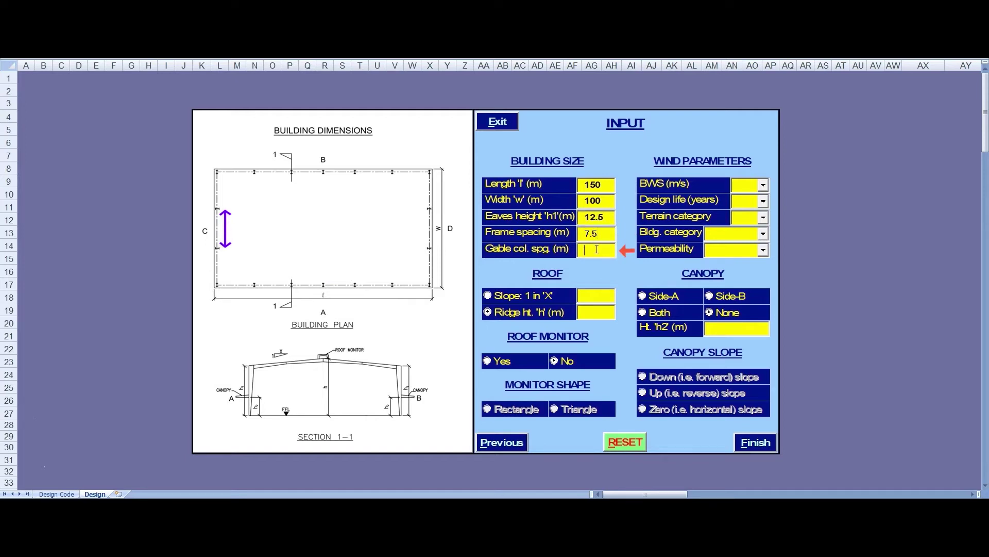
type("6.5")
key("Tab")
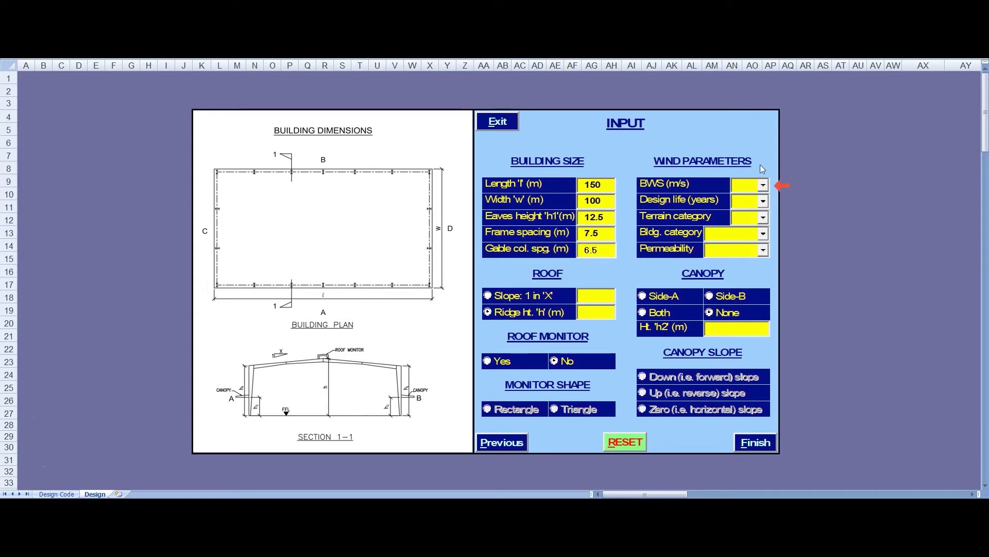
Step: Set the wind parameters: BWS 44 m/s, design life 50 years, terrain category 2, Industrial building category, Medium permeability
left_click(763, 185)
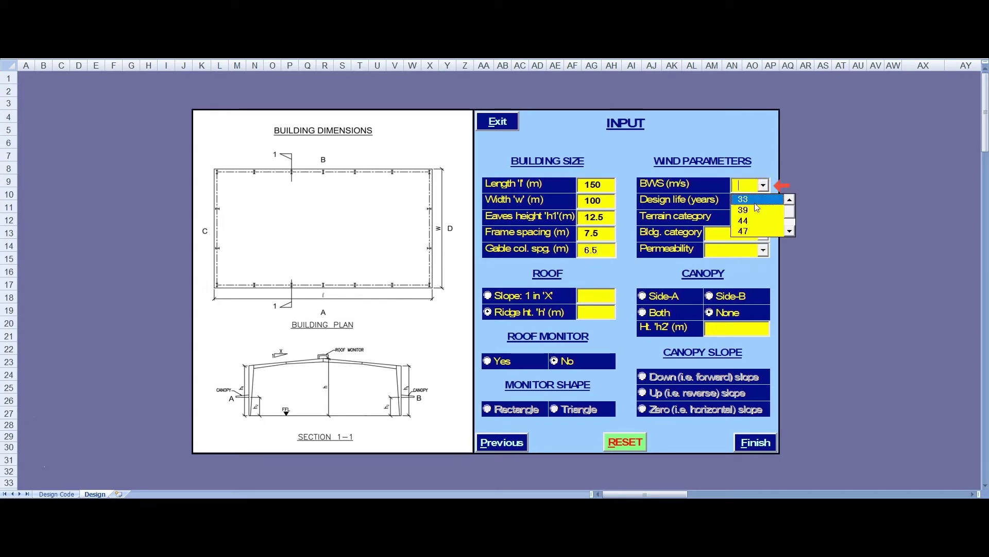
left_click(752, 222)
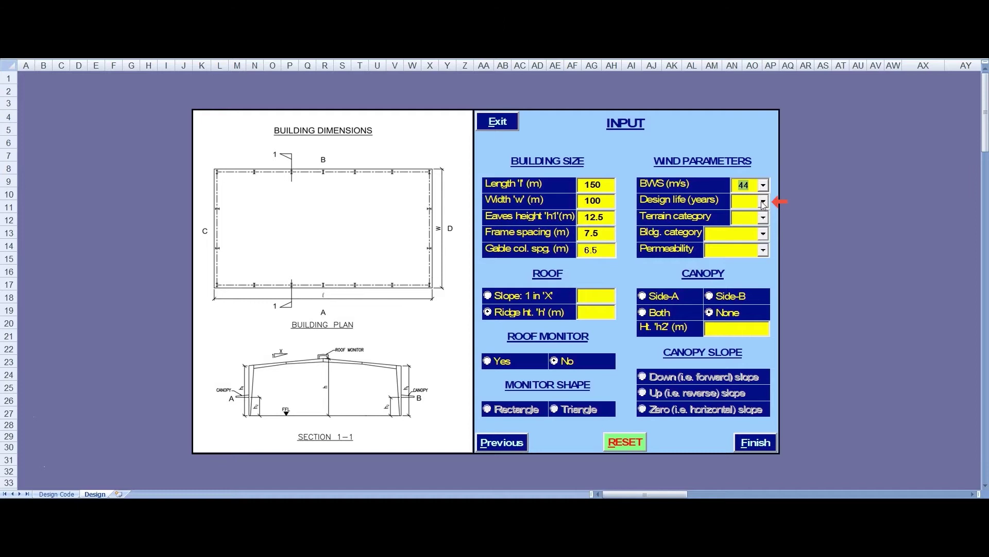
left_click(763, 201)
left_click(755, 237)
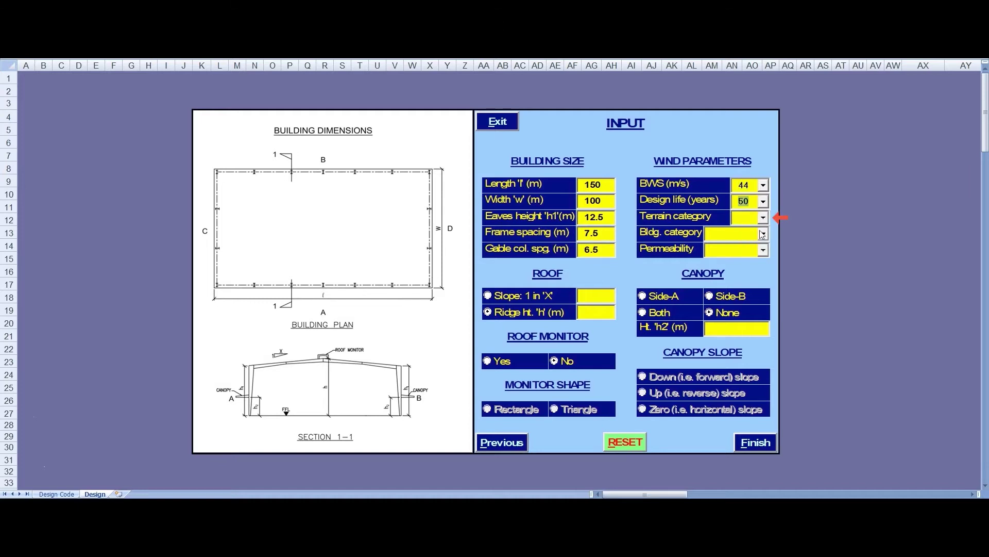
left_click(764, 218)
left_click(761, 244)
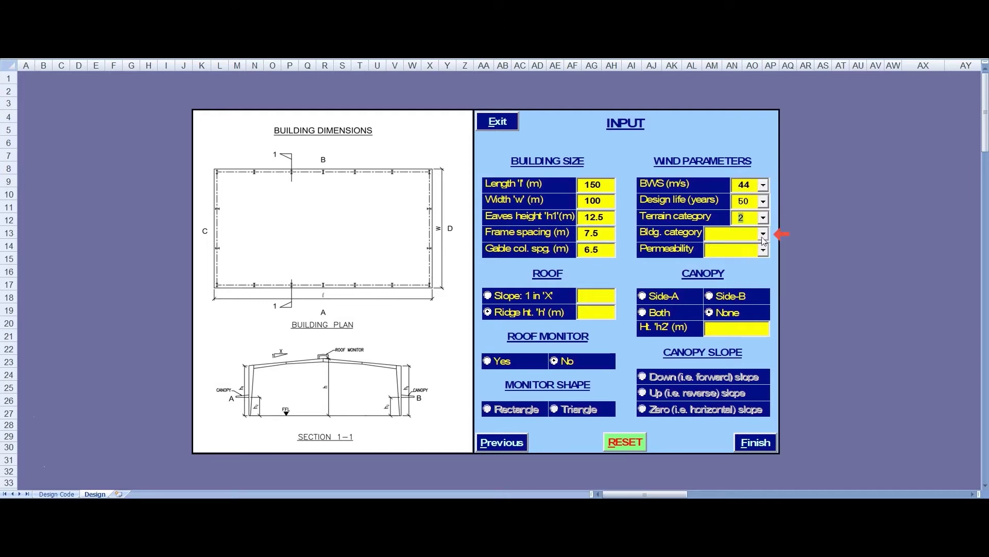
left_click(763, 234)
left_click(753, 259)
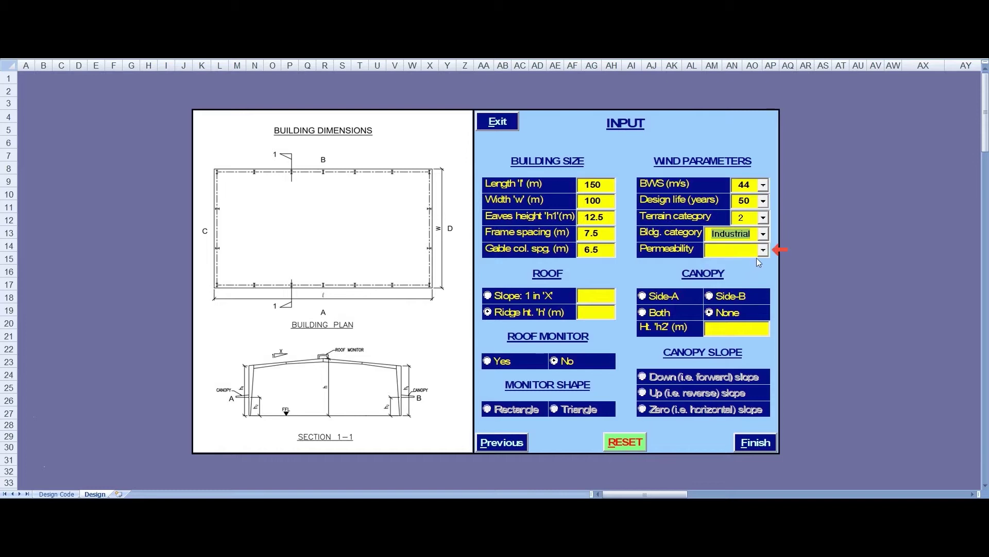
left_click(763, 250)
left_click(757, 276)
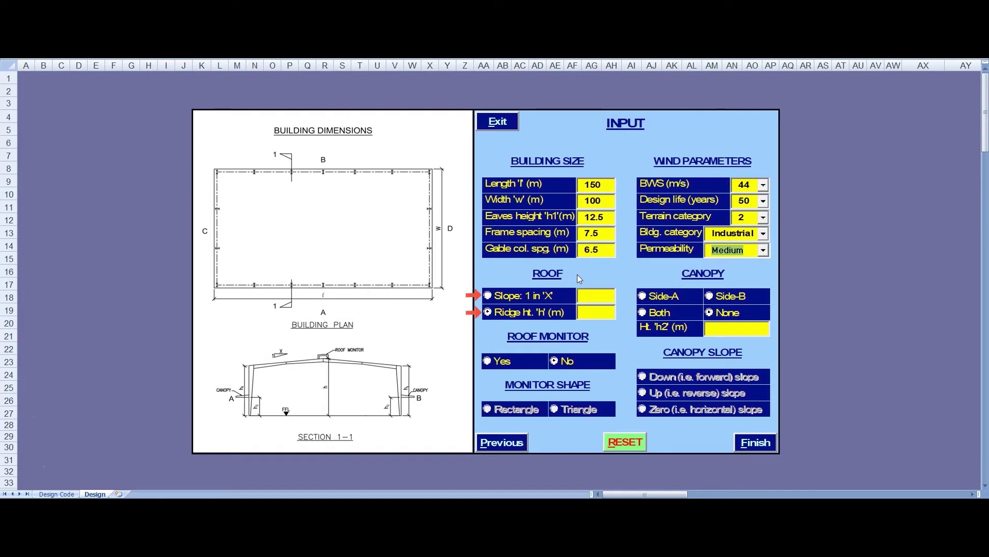
Step: Define the roof by slope as 1 in 10 and include a rectangular roof monitor
left_click(496, 301)
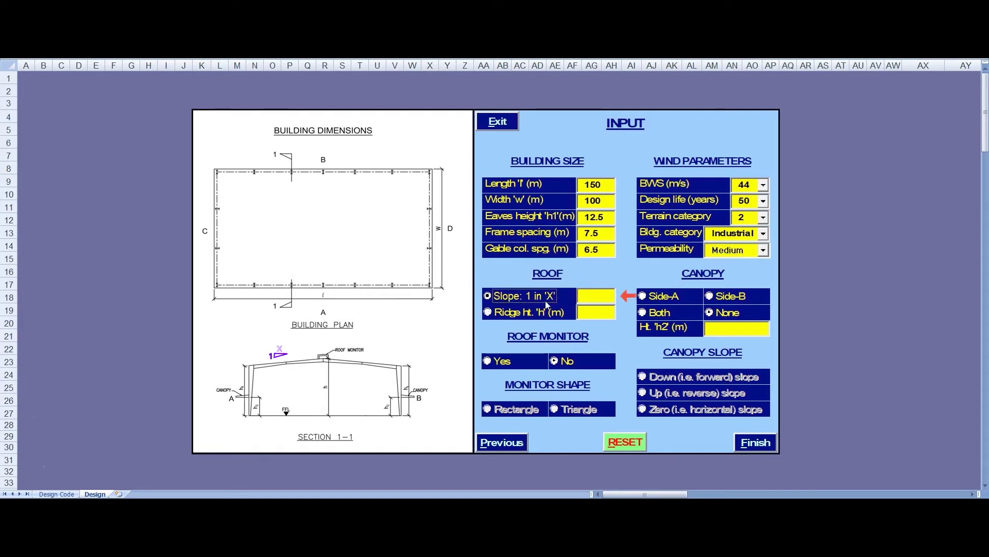
type("10")
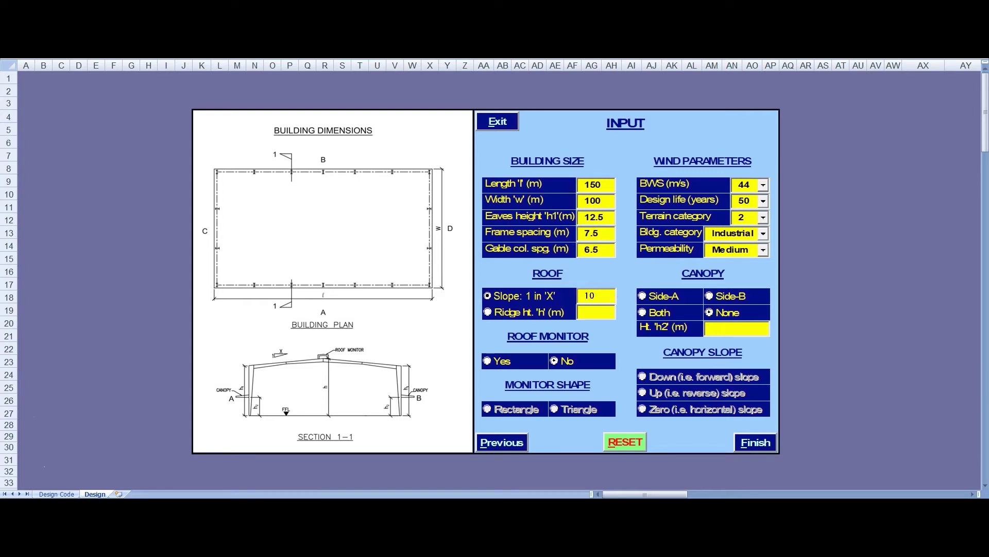
left_click(592, 334)
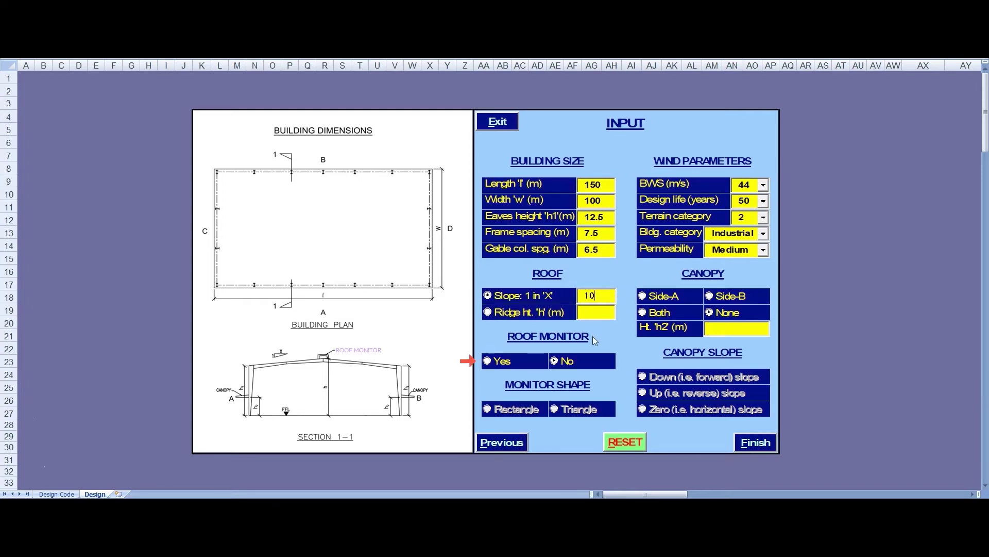
left_click(489, 362)
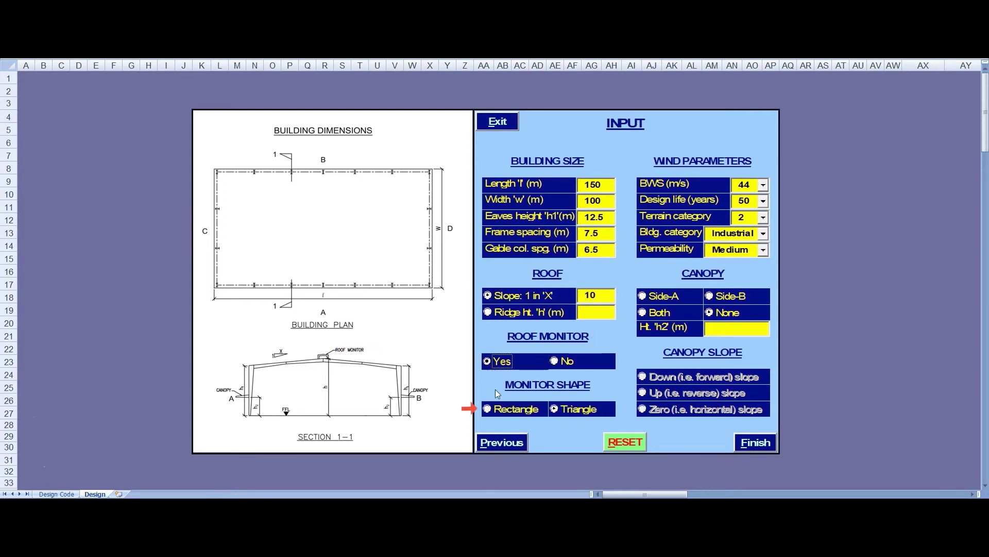
left_click(491, 410)
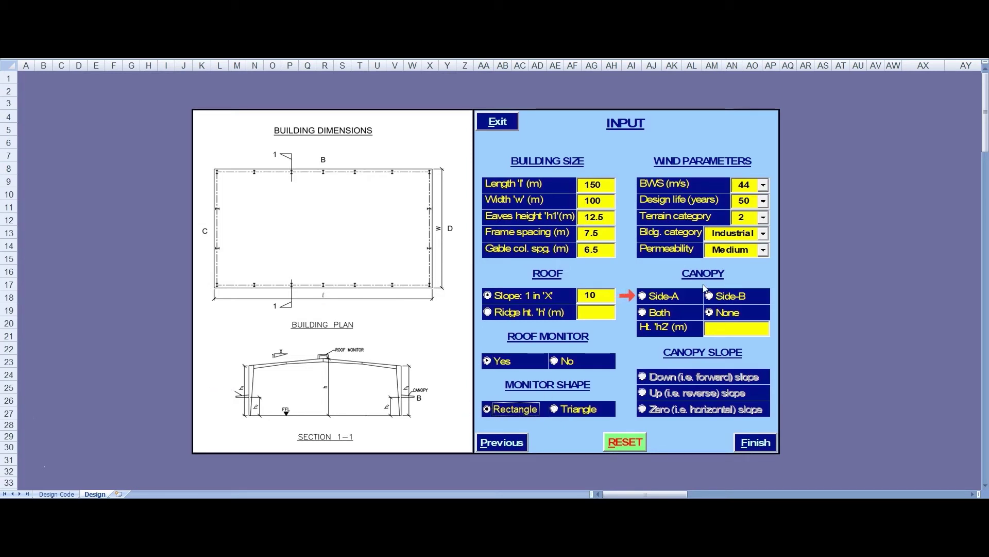
Step: Add a Side-A canopy at height 5.0 m with an up (reverse) slope, and calculate the wind loads
left_click(662, 296)
left_click(734, 329)
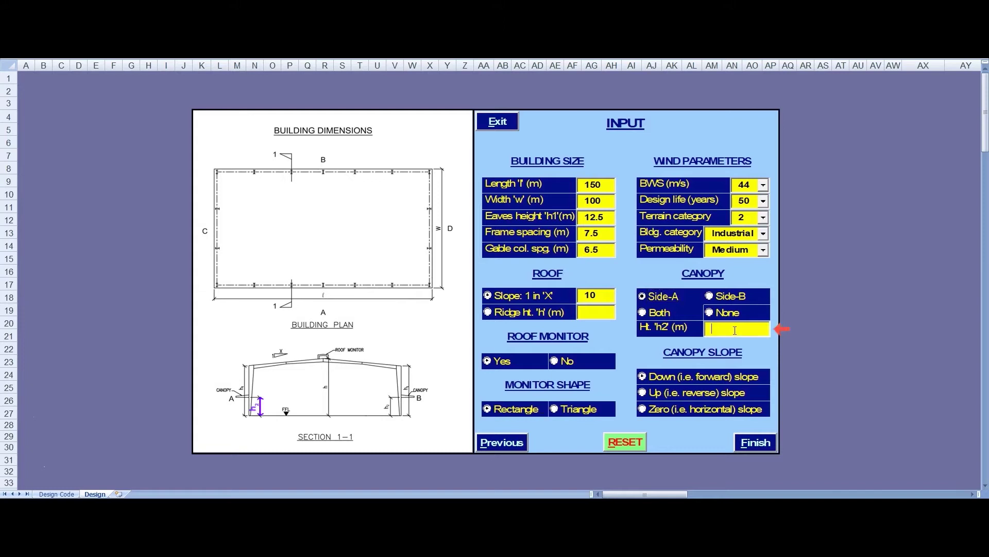
type("5.0")
key("Tab")
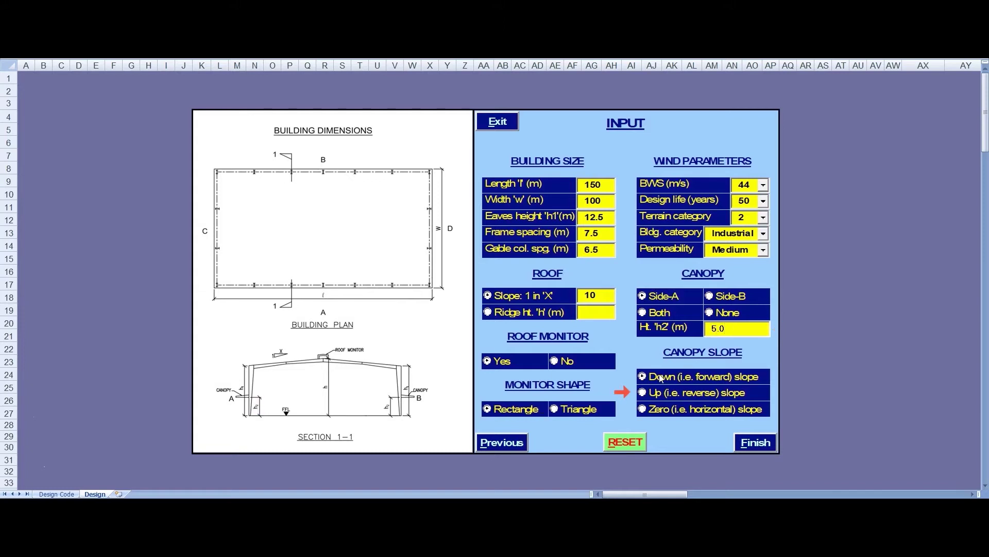
left_click(643, 393)
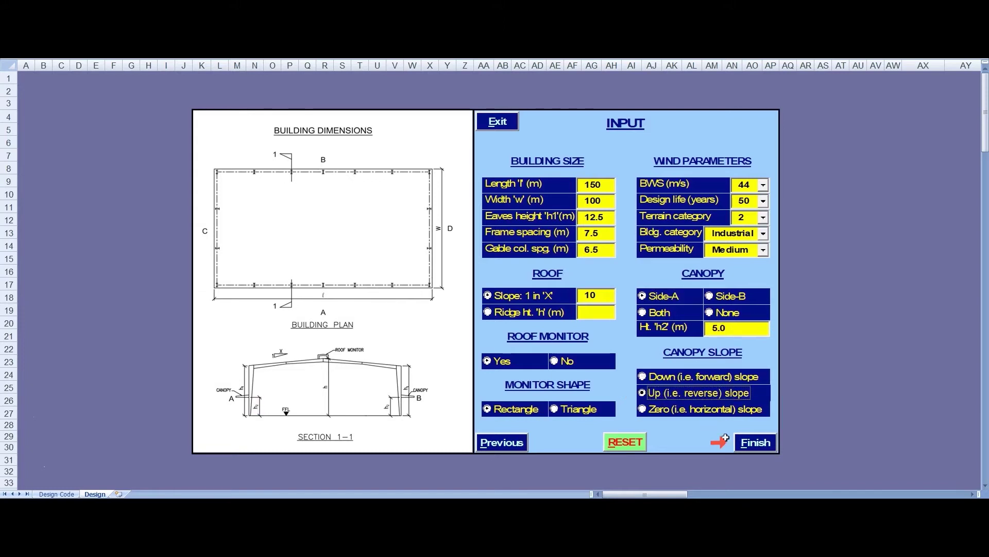
left_click(756, 443)
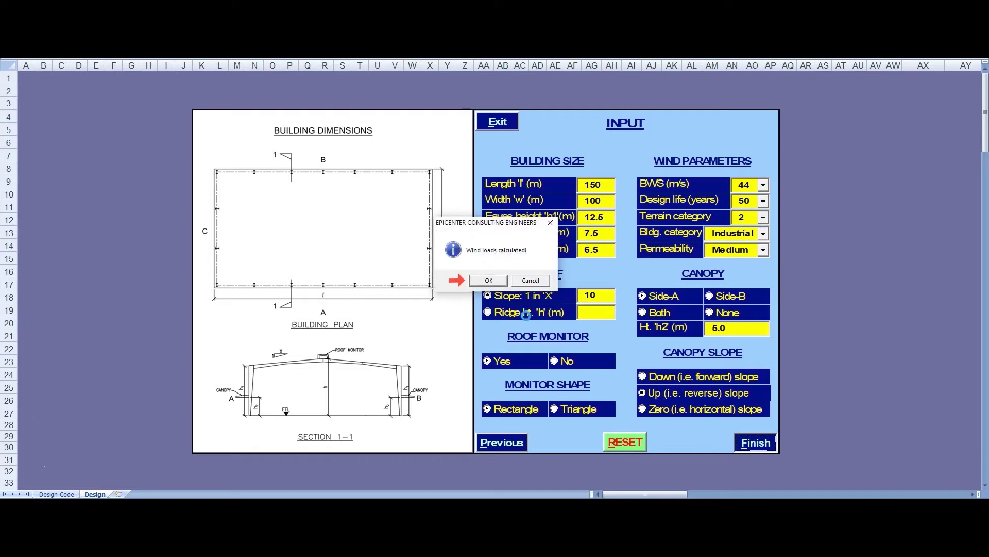
left_click(490, 281)
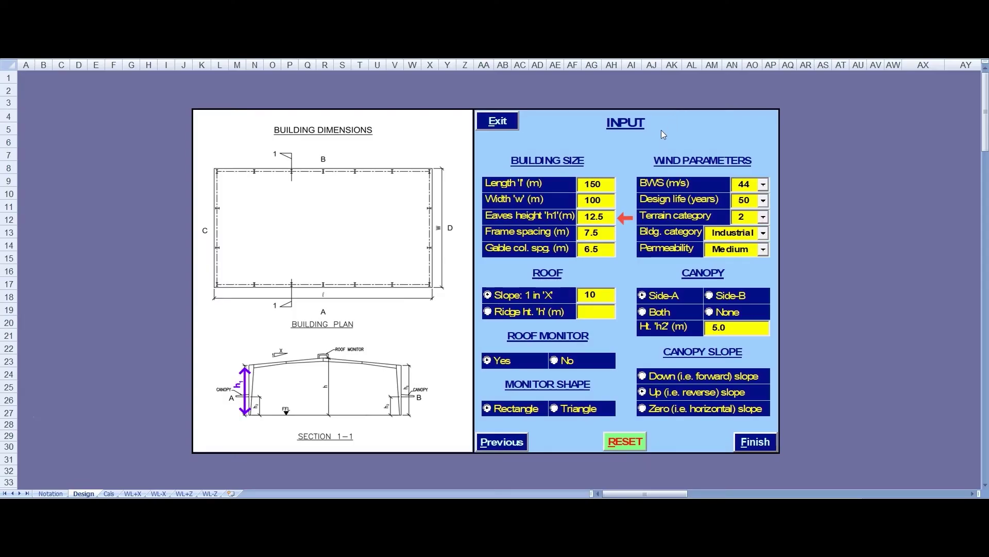
Step: Set the eaves height 'h1' to 7.0 m and submit the inputs for recalculation
double_click(608, 215)
type("7.")
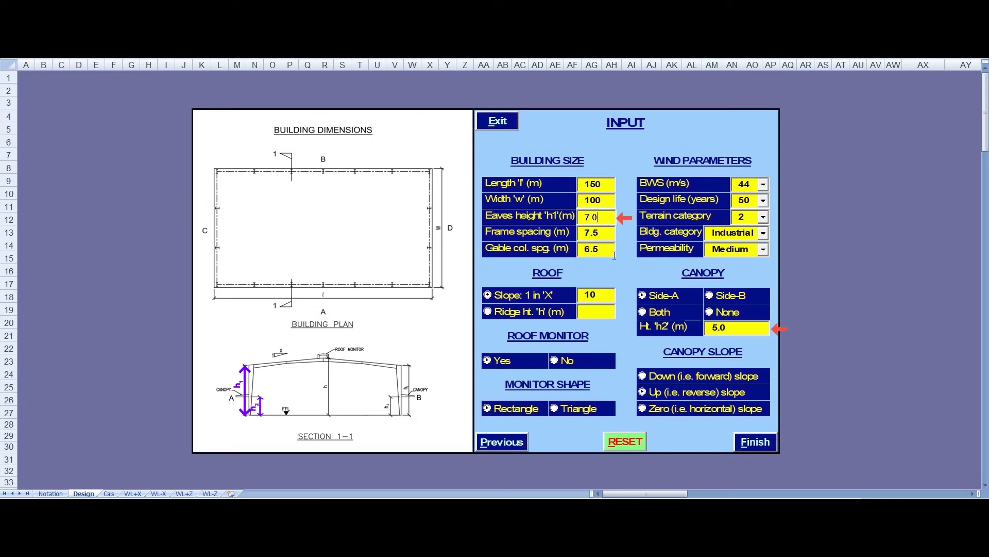
type("0")
left_click(756, 442)
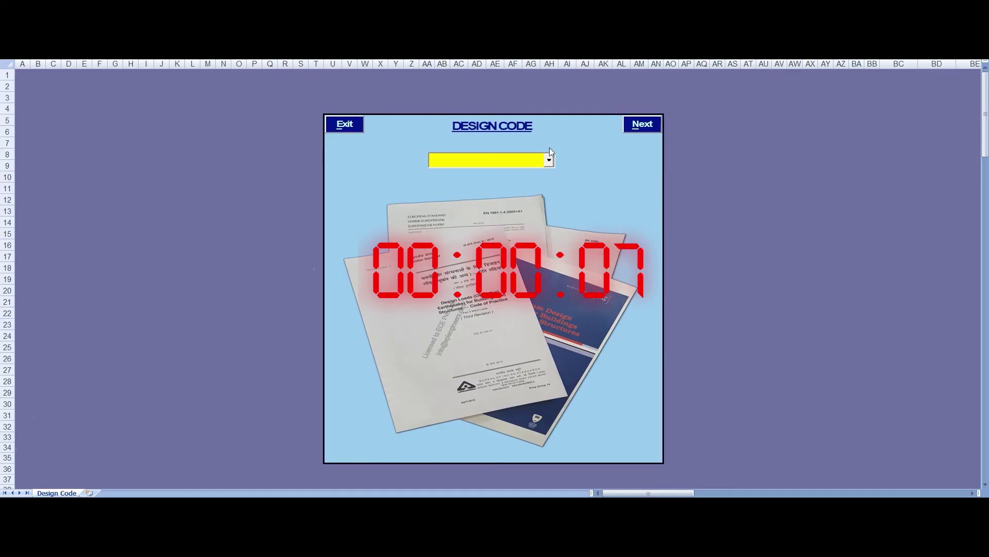
Step: Select the IS 875 (Part 3):2015 design code for a new calculation and continue to its input form
left_click(549, 160)
left_click(549, 215)
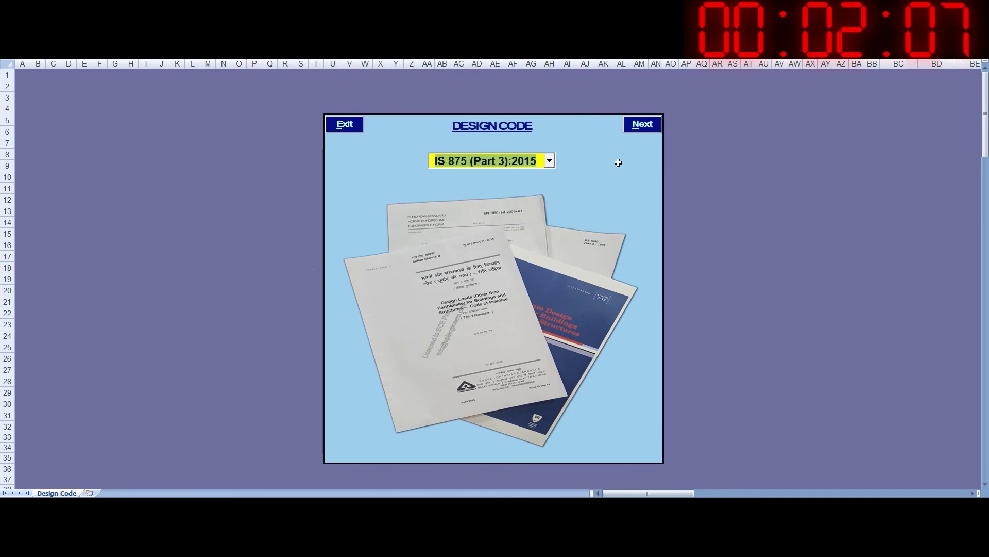
left_click(643, 124)
Step: Enter the building size: length 30 m, width 15 m, eaves height 10.5 m, frame spacing 6 m, gable column spacing 5.5 m
left_click(591, 183)
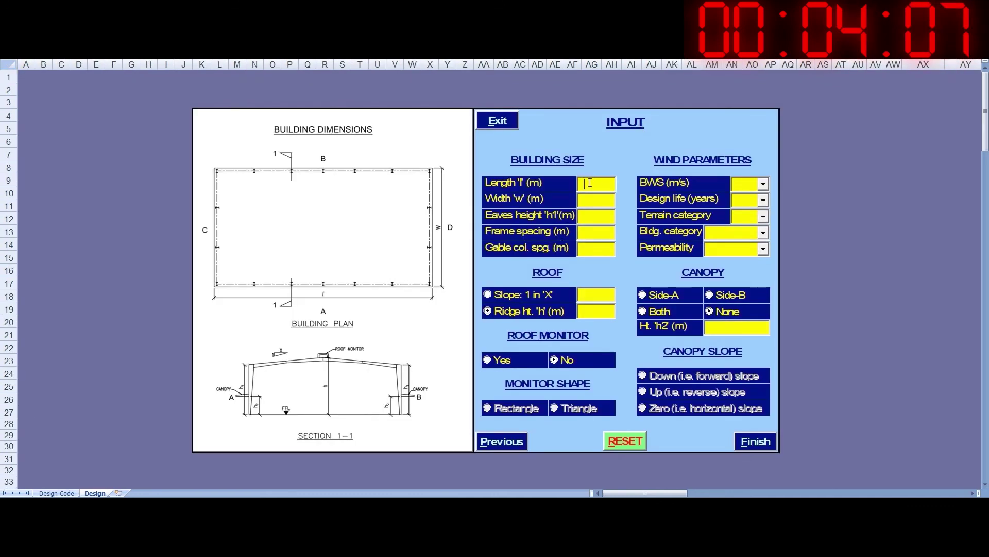
type("3")
type("0")
left_click(586, 203)
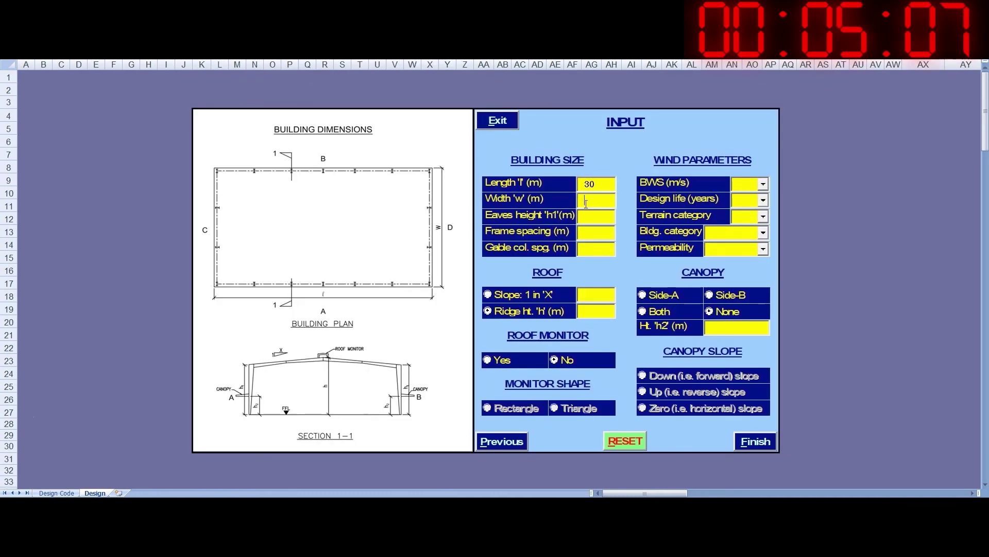
type("10.5")
left_click(598, 216)
type("10.5")
left_click(602, 231)
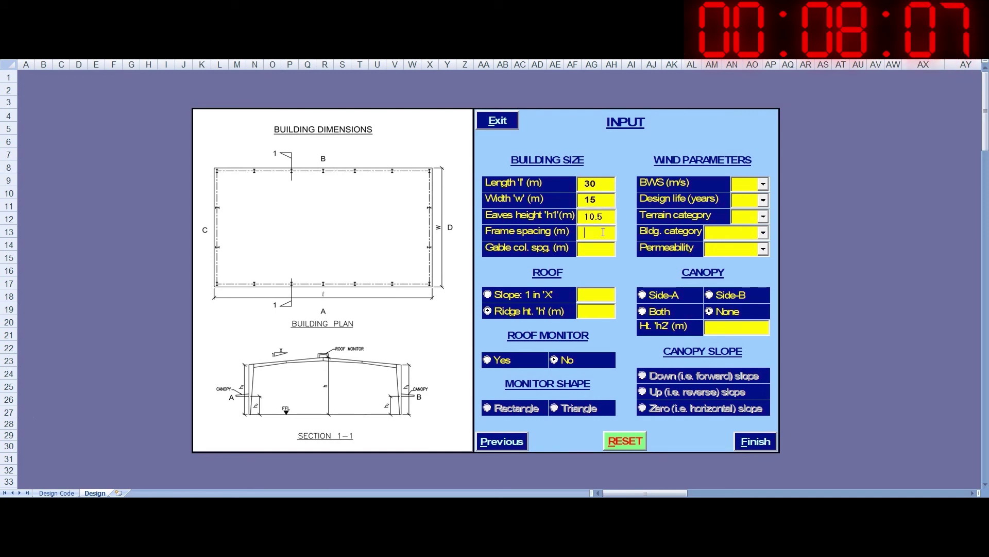
type("6")
left_click(606, 249)
type("5.5")
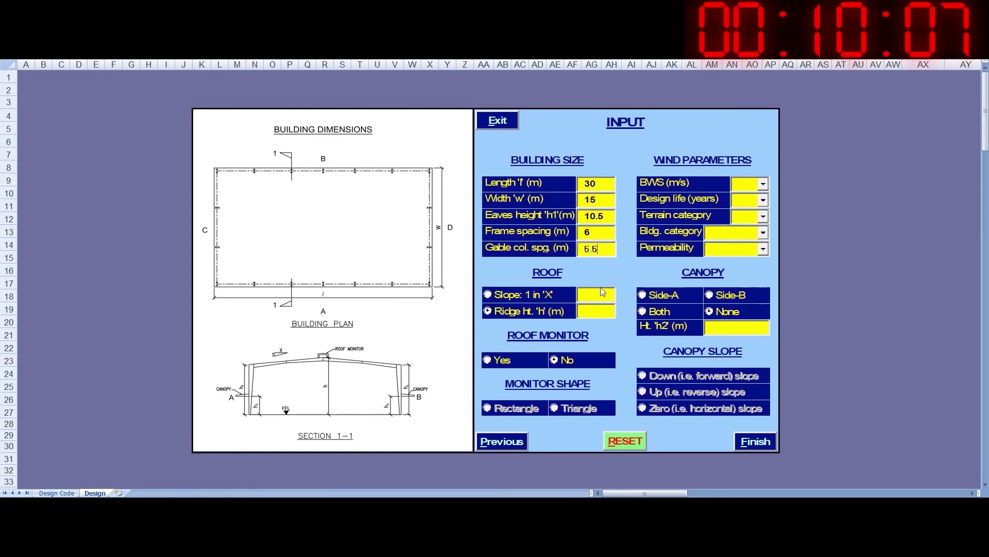
Step: Define the roof with a ridge height 'h' of 12.0 m
left_click(604, 312)
type("12.0")
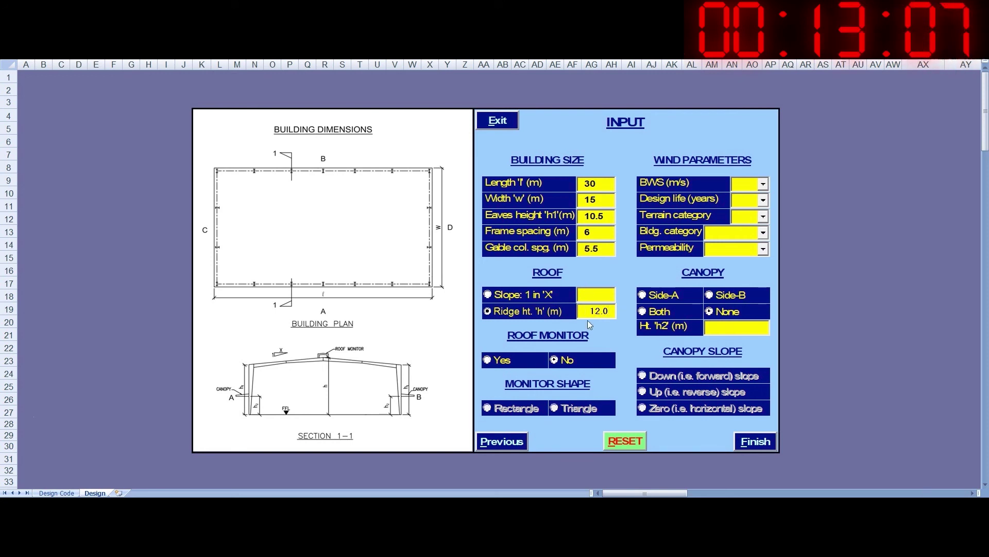
key("Return")
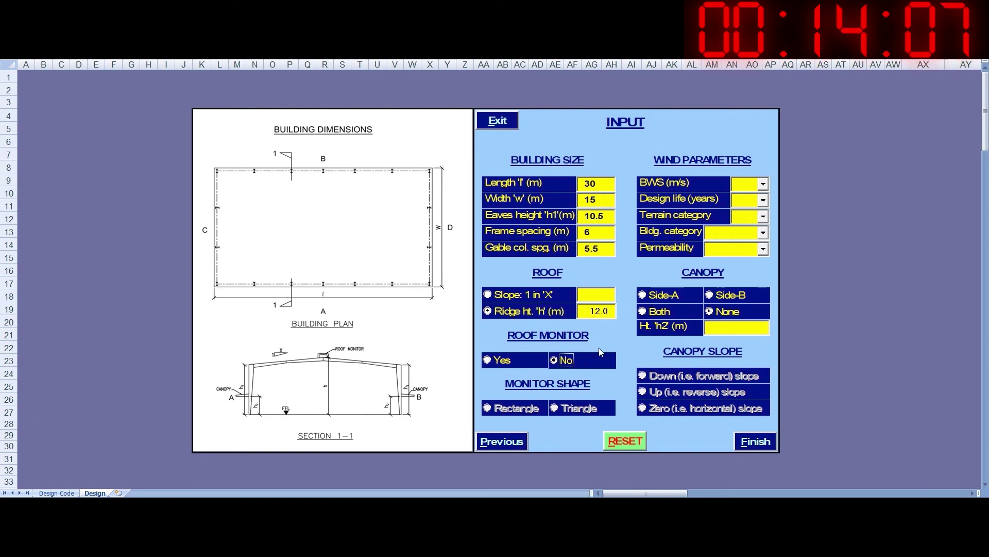
Step: Set the wind parameters: BWS 50 m/s, design life 100 years, terrain category 3, building category Others, permeability High
left_click(762, 184)
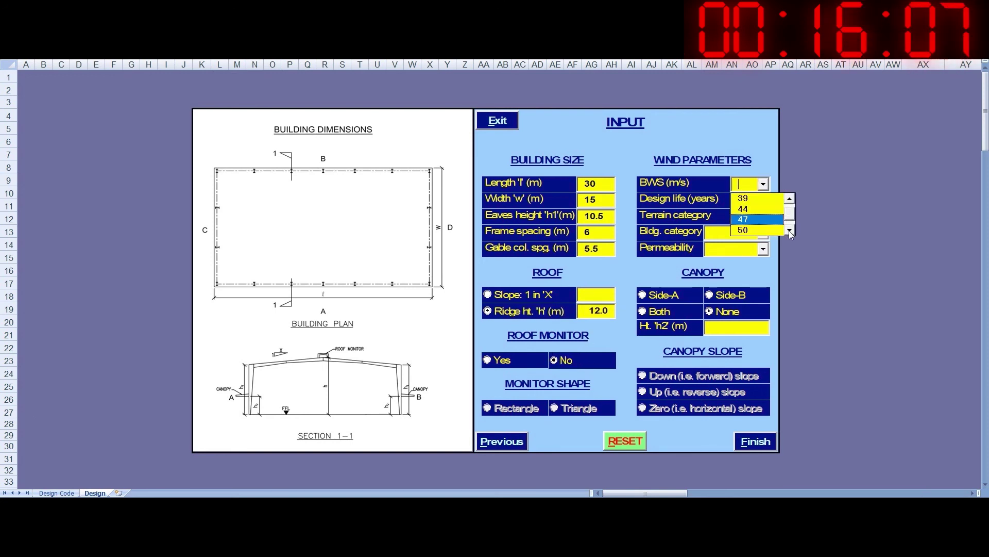
left_click(790, 231)
left_click(747, 230)
left_click(763, 201)
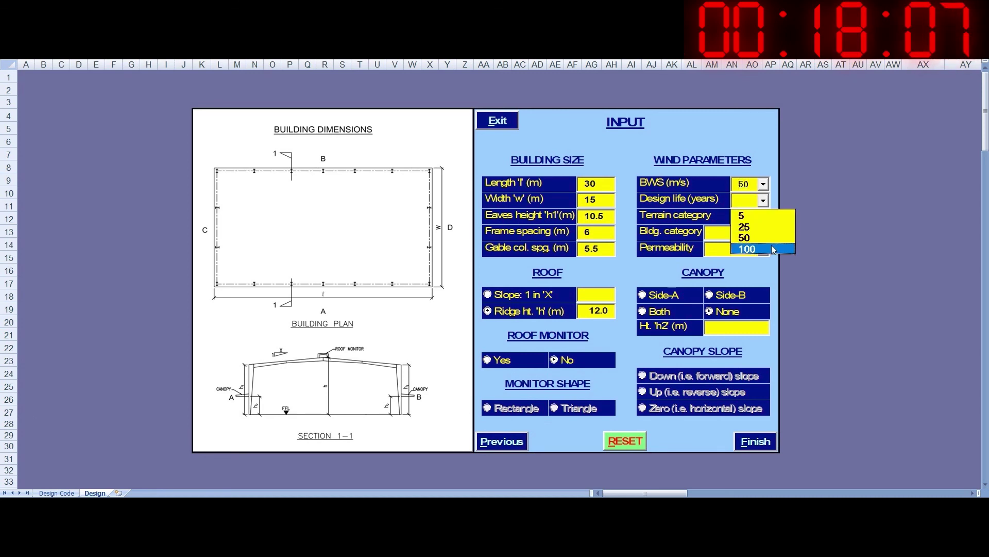
left_click(773, 250)
left_click(763, 216)
left_click(777, 253)
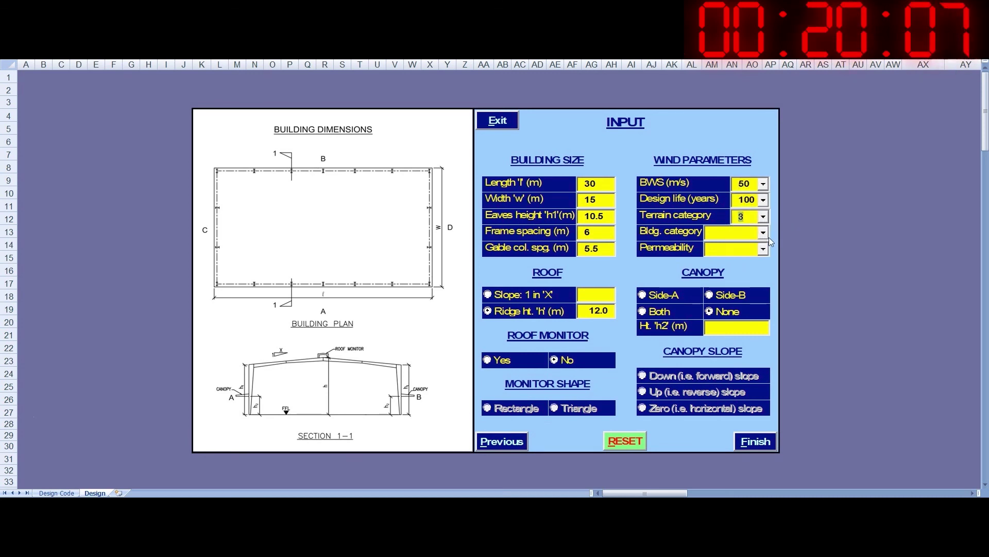
left_click(763, 233)
left_click(764, 270)
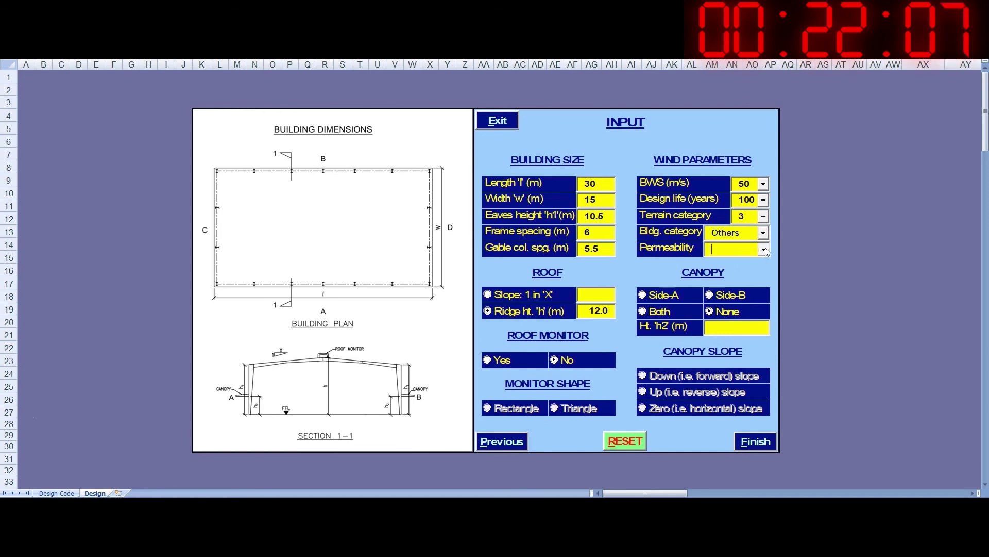
left_click(763, 249)
left_click(731, 283)
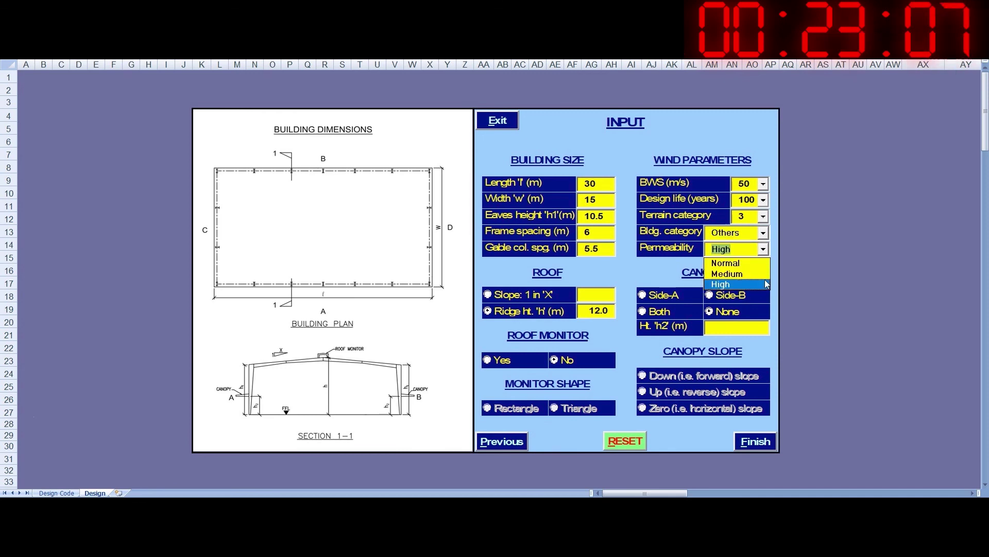
Step: Define a Side-B canopy with height 'h2' of 5.5 m and a down (forward) slope, and calculate the wind loads
left_click(732, 296)
type("5.5")
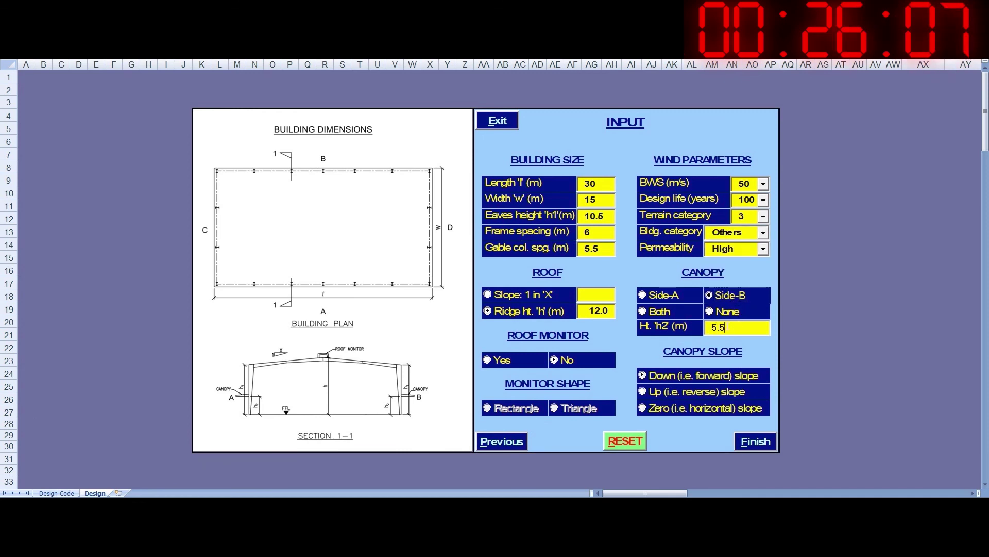
left_click(722, 377)
left_click(750, 439)
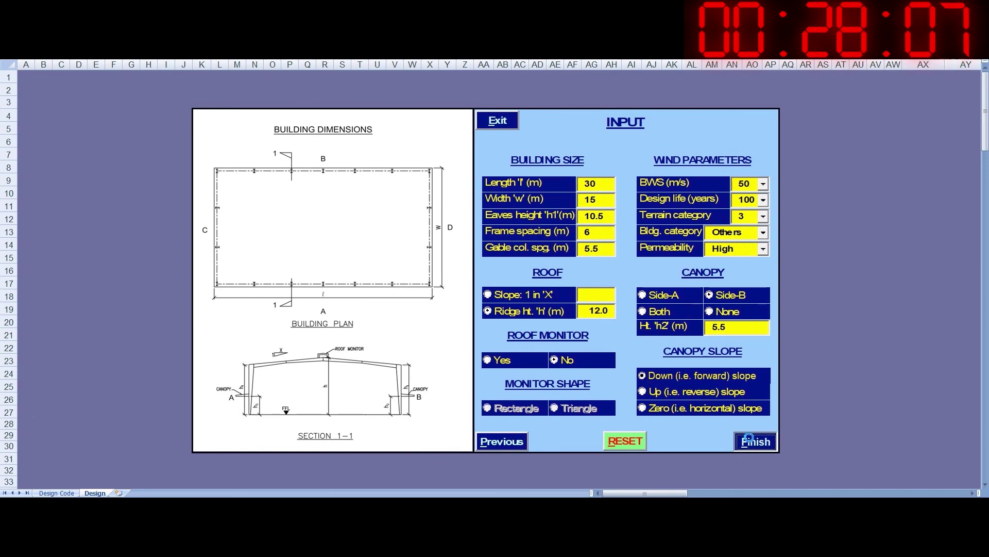
left_click(500, 279)
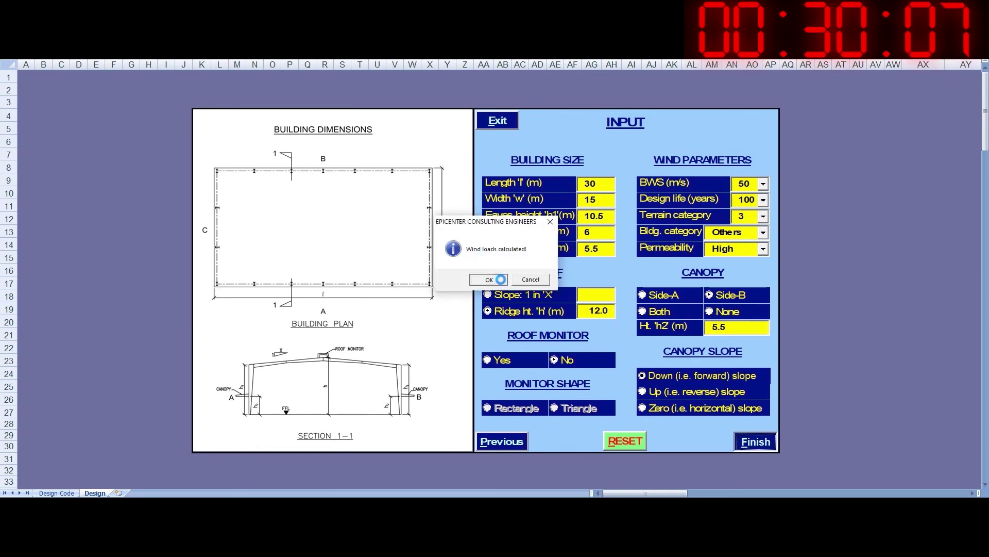